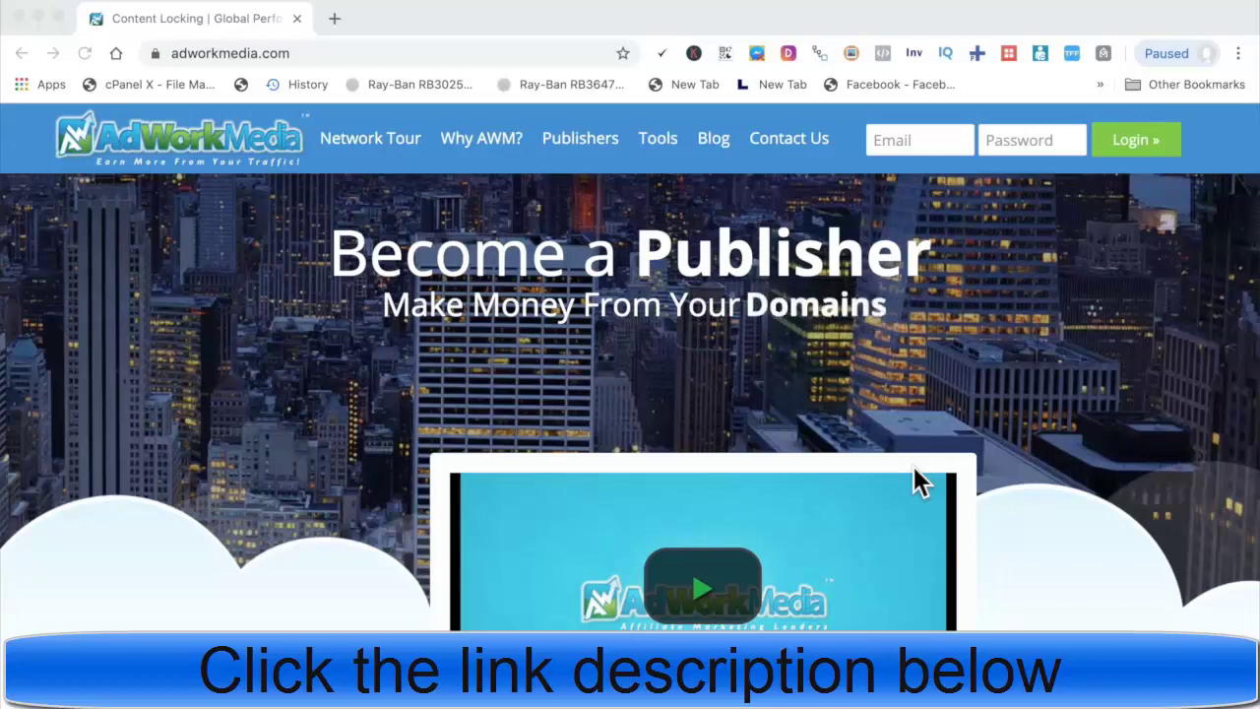
- Go to the Publishers section and bring up the Publisher Sign Up form
left_click(604, 148)
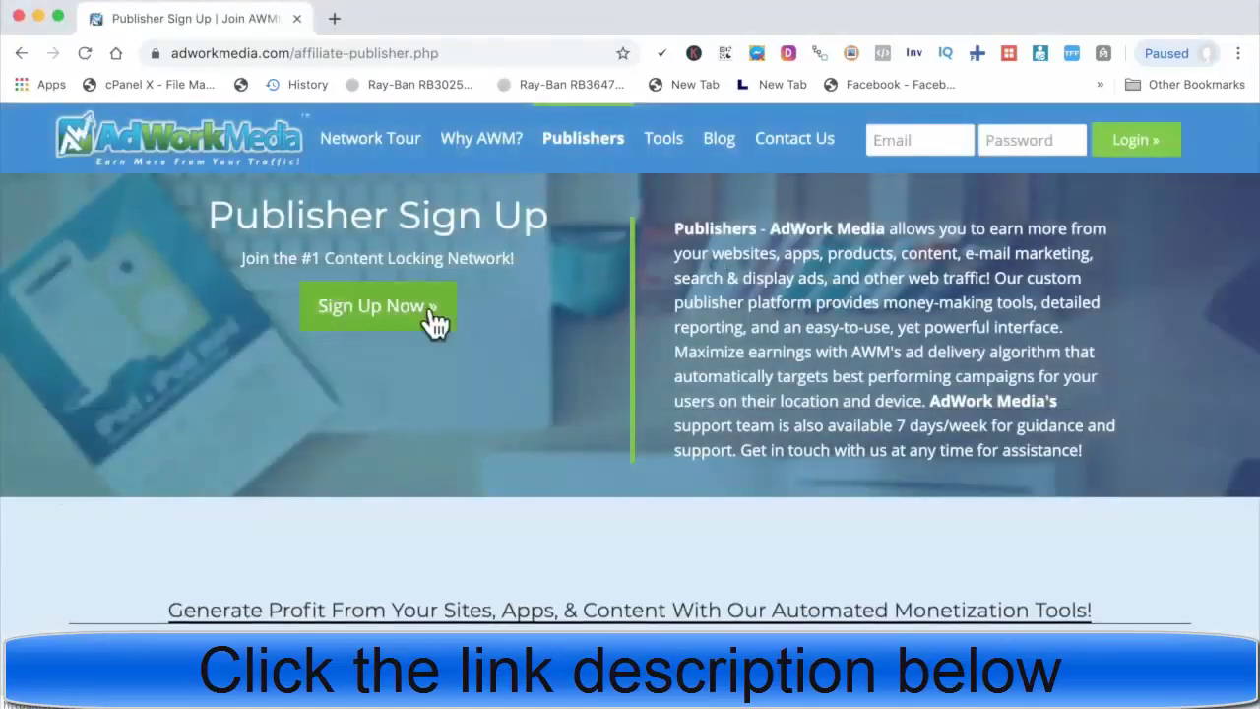
left_click(433, 313)
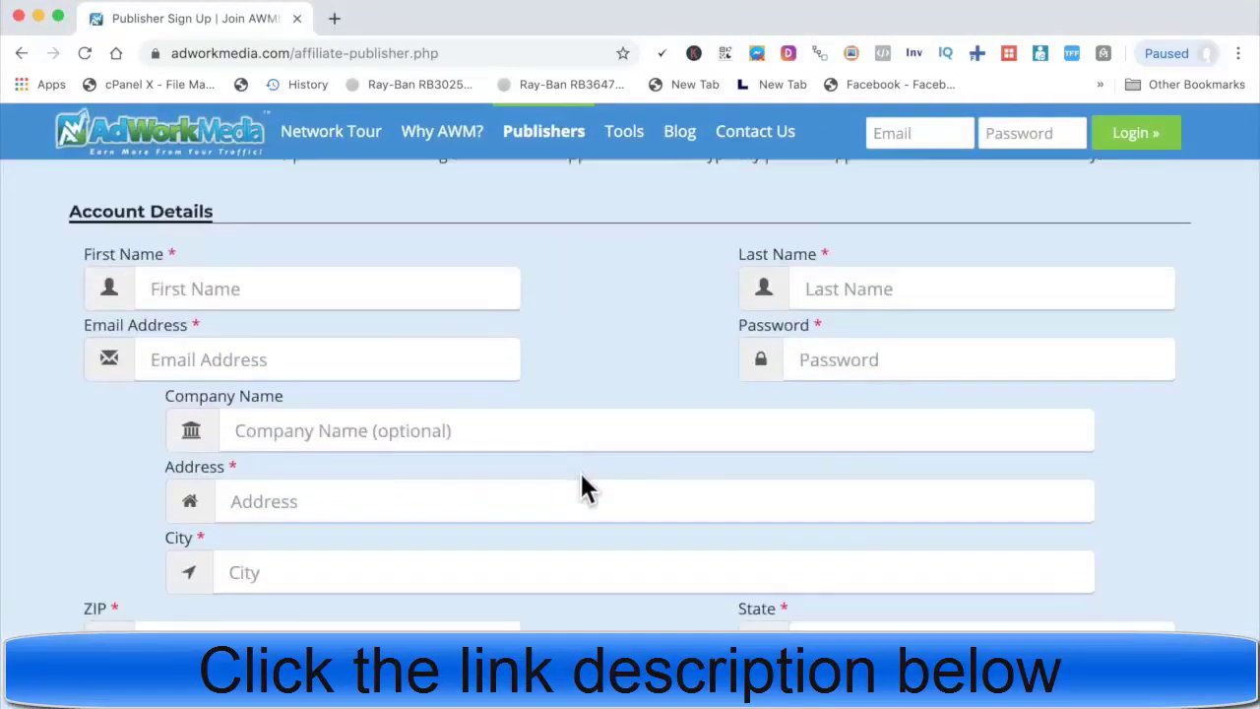
scroll(580, 489, "down", 7)
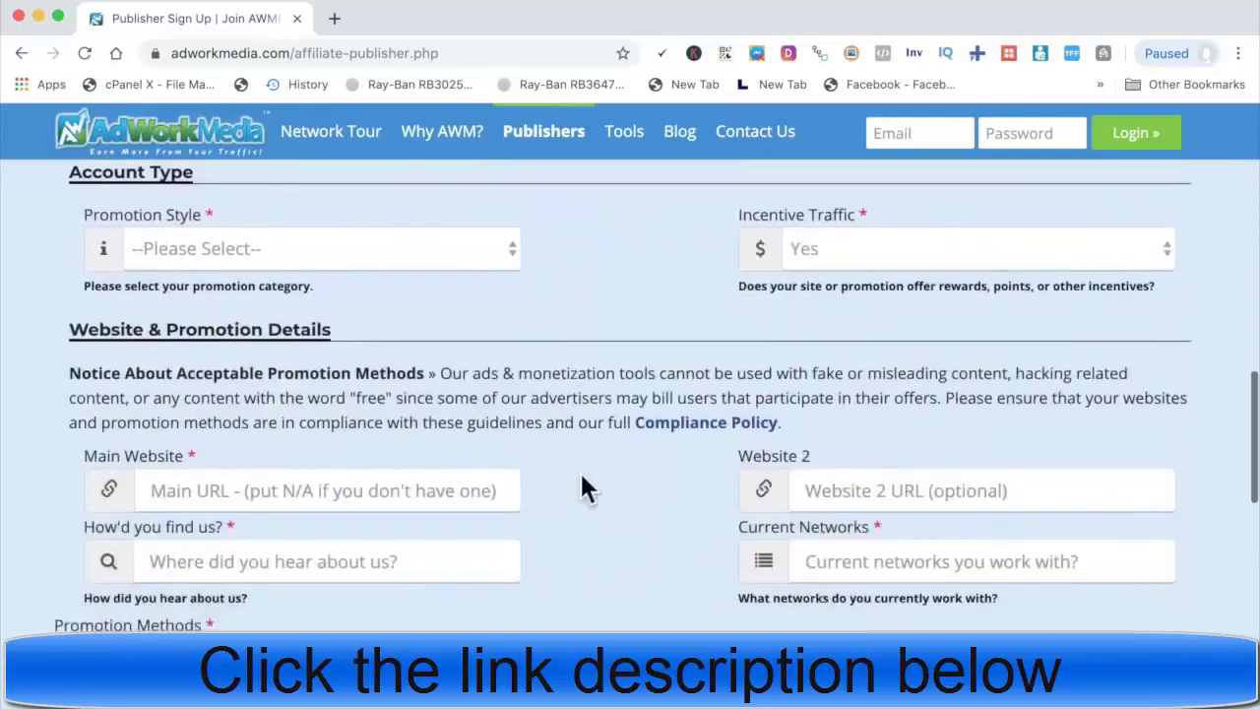
scroll(580, 490, "up", 6)
- Scroll through the sign-up form and leave Incentive Traffic set to Yes
left_click(581, 476)
scroll(583, 488, "down", 2)
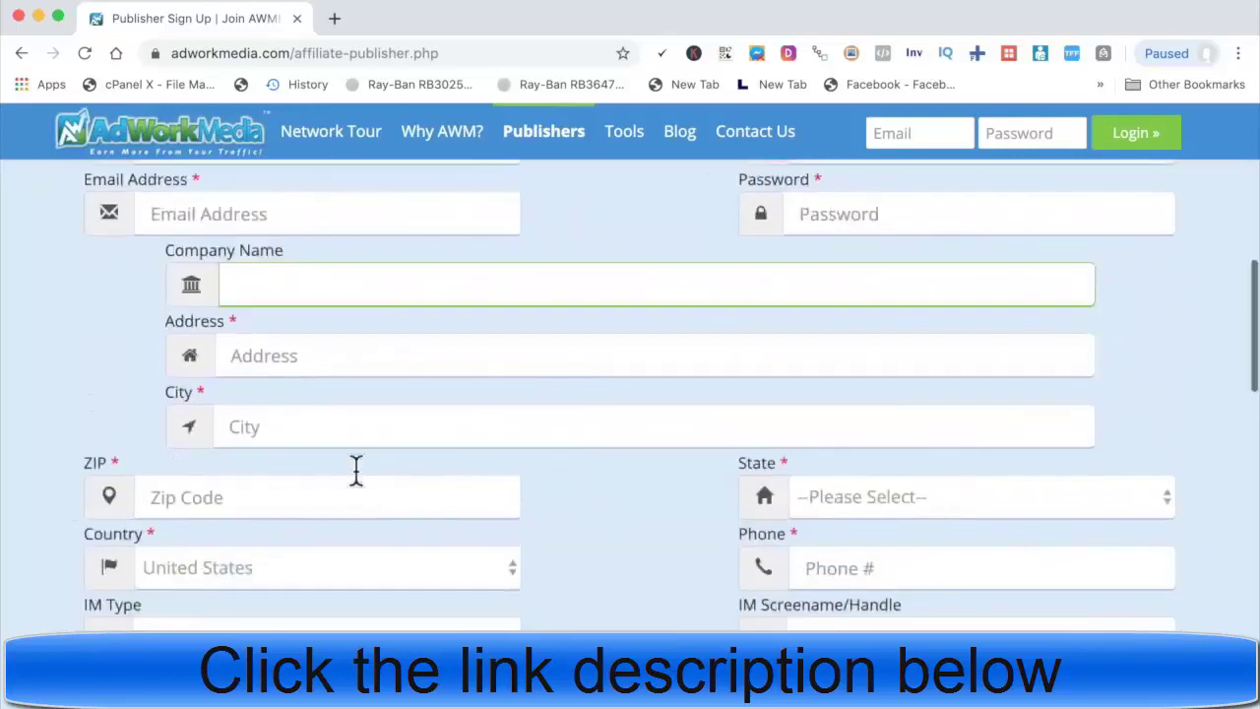
scroll(362, 482, "up", 2)
scroll(352, 388, "down", 3)
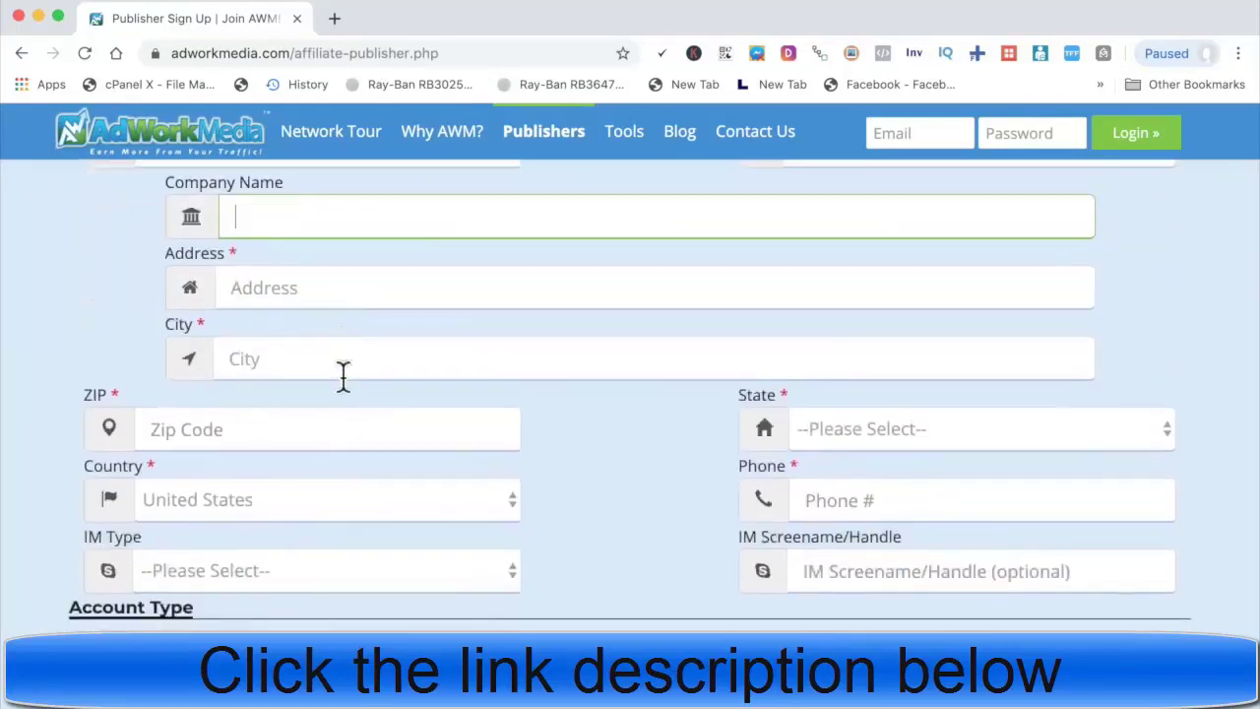
scroll(339, 385, "down", 3)
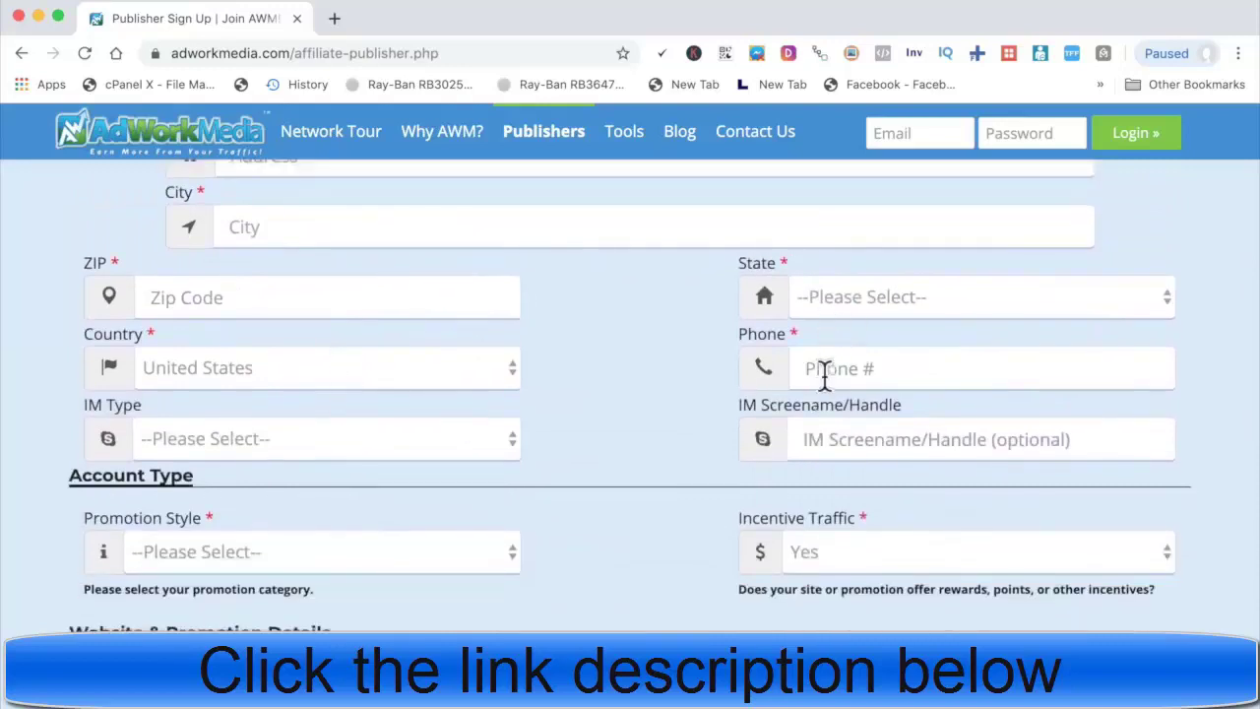
scroll(823, 403, "down", 3)
left_click(852, 435)
left_click(889, 448)
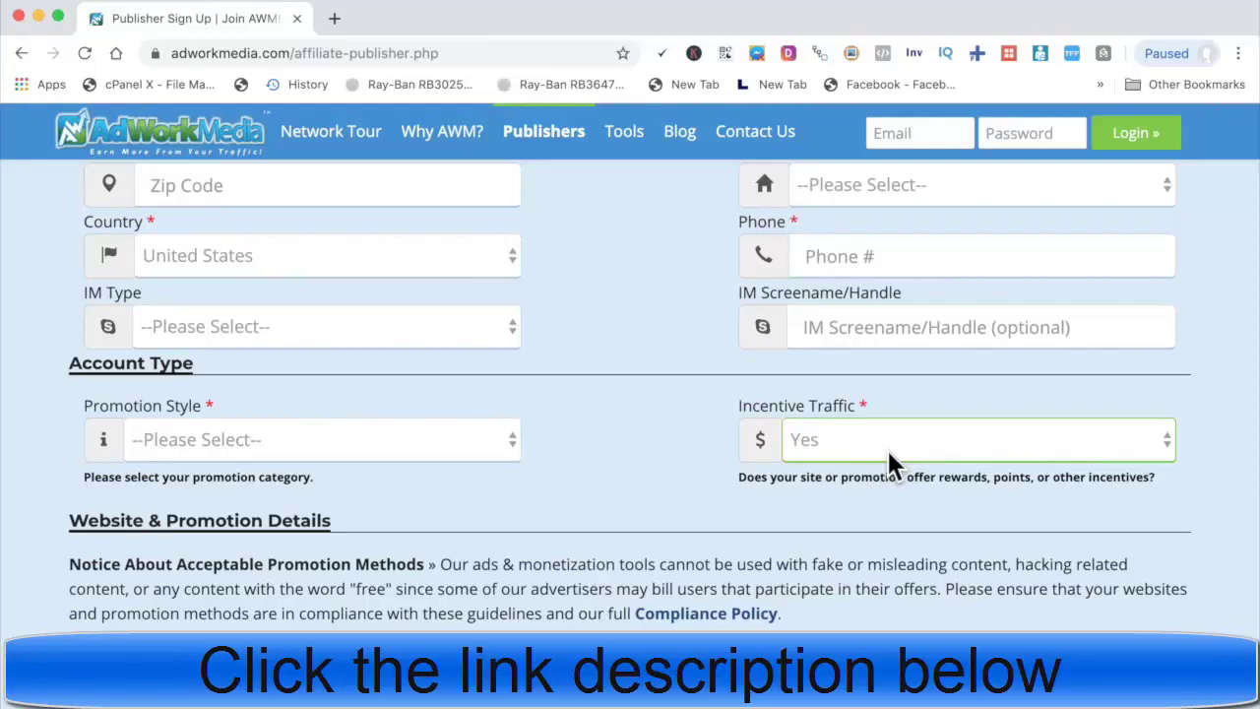
- Set Incentive Traffic to No and Promotion Style to Website
left_click(889, 460)
left_click(880, 471)
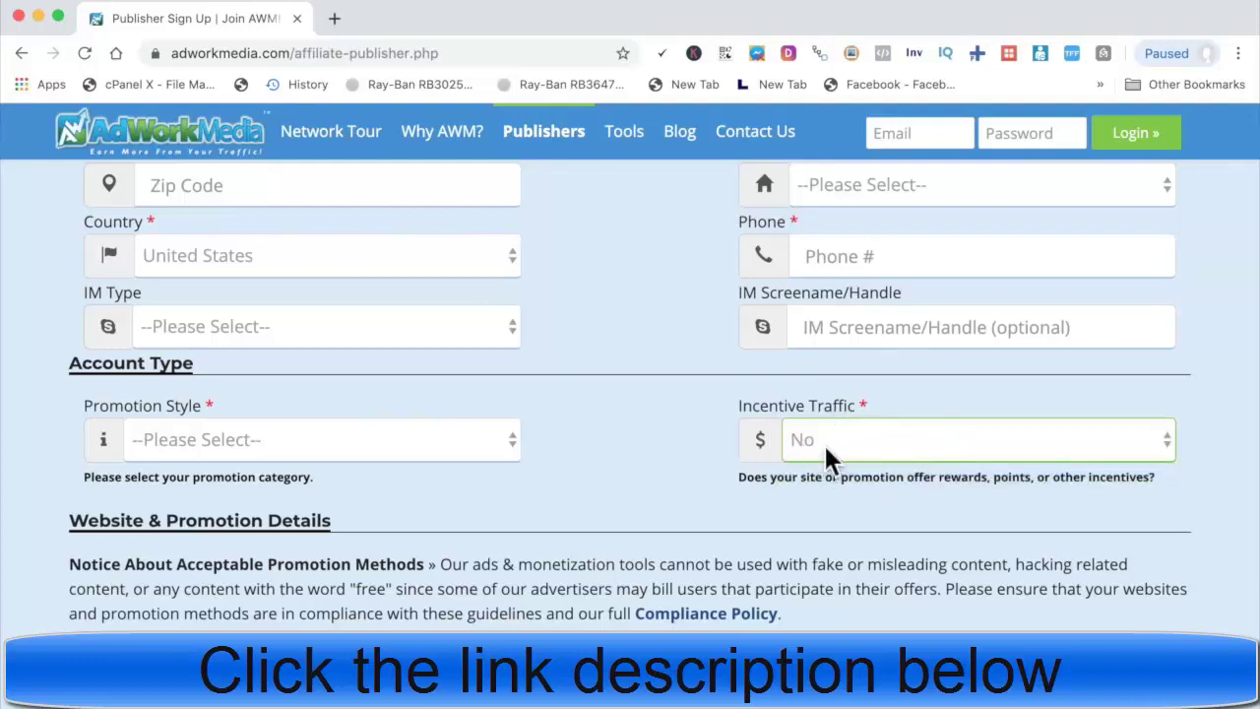
left_click(461, 443)
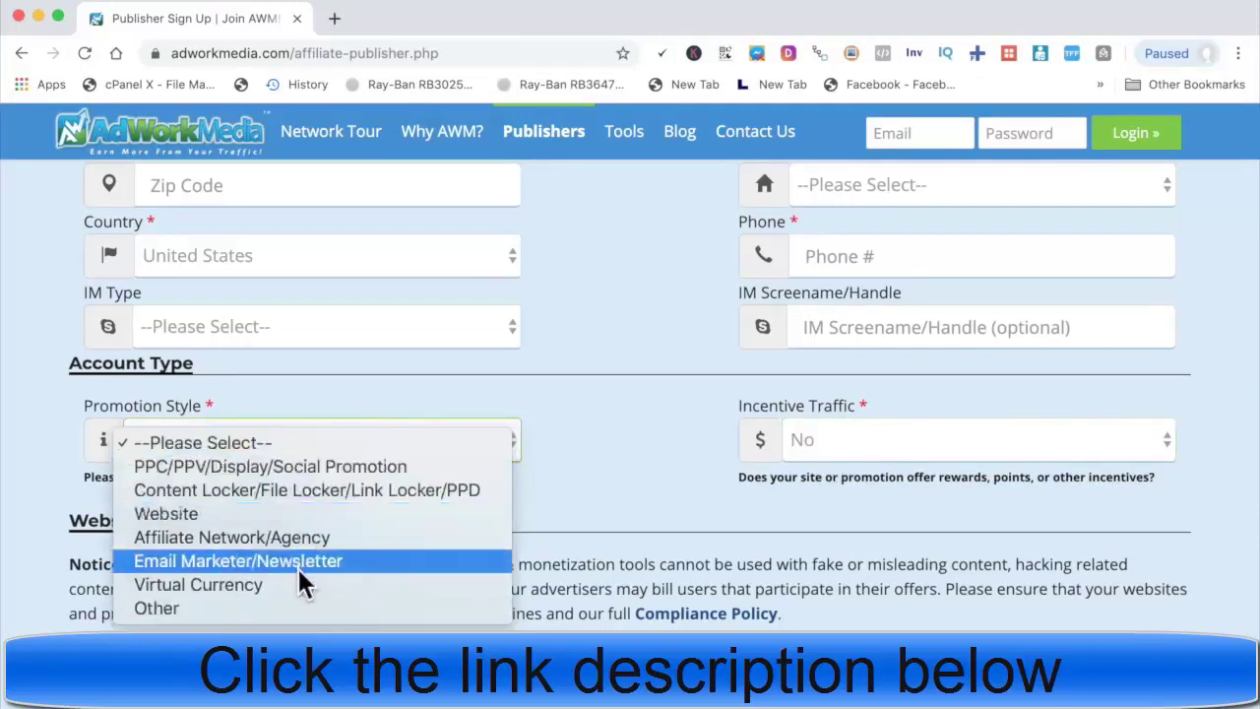
left_click(325, 513)
- Step through the Main Website, How'd you find us? and Current Networks fields
scroll(354, 463, "down", 1)
scroll(343, 424, "down", 5)
left_click(342, 471)
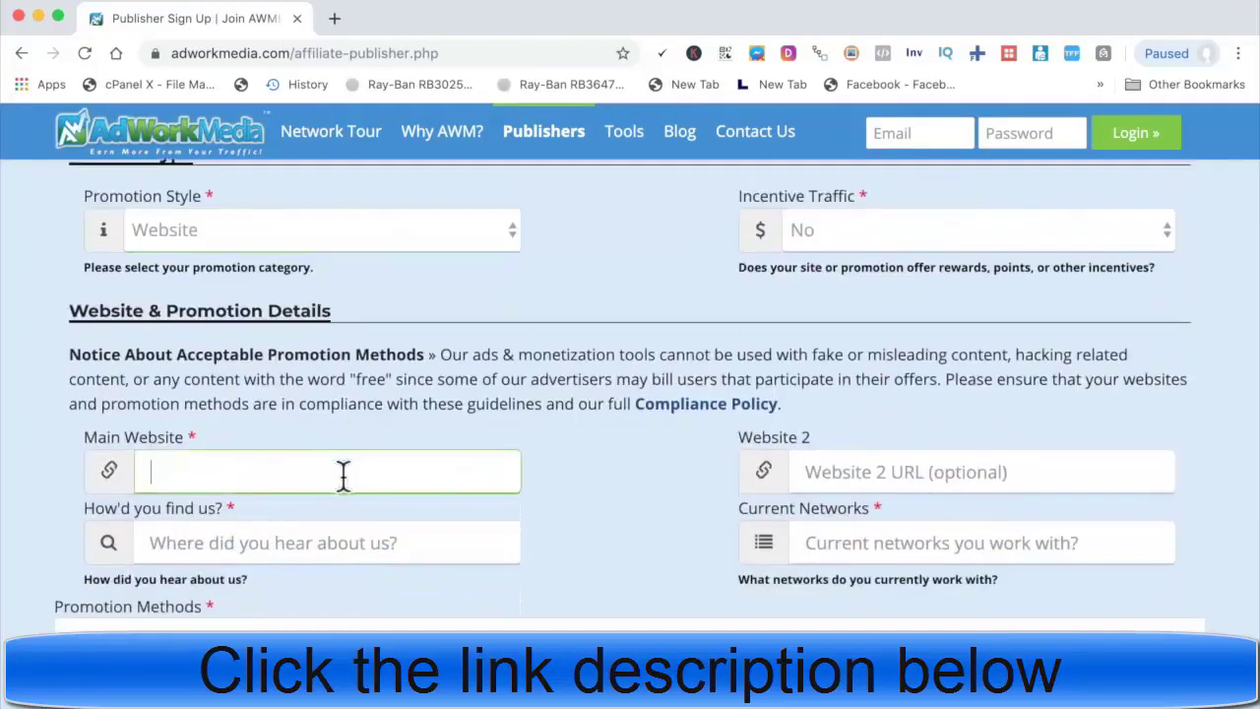
left_click(366, 544)
left_click(836, 543)
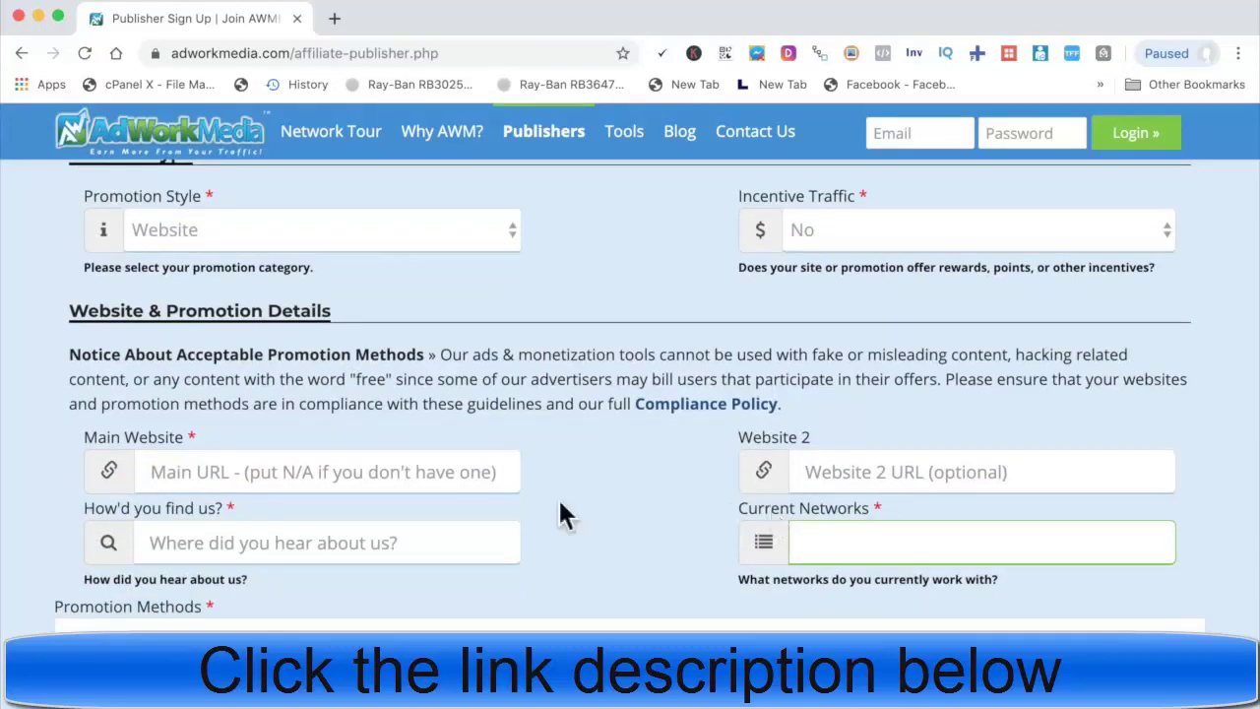
left_click(437, 466)
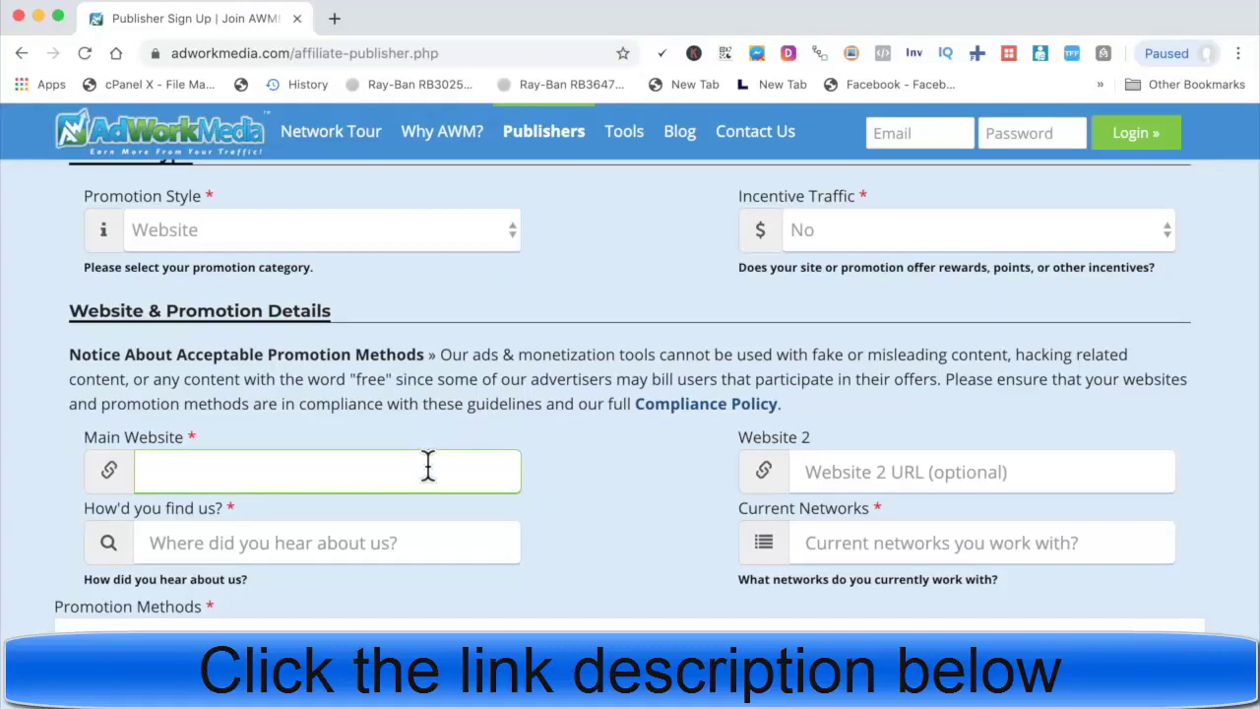
- Review the promotion methods description field at the bottom of the form
scroll(427, 464, "down", 3)
left_click(305, 497)
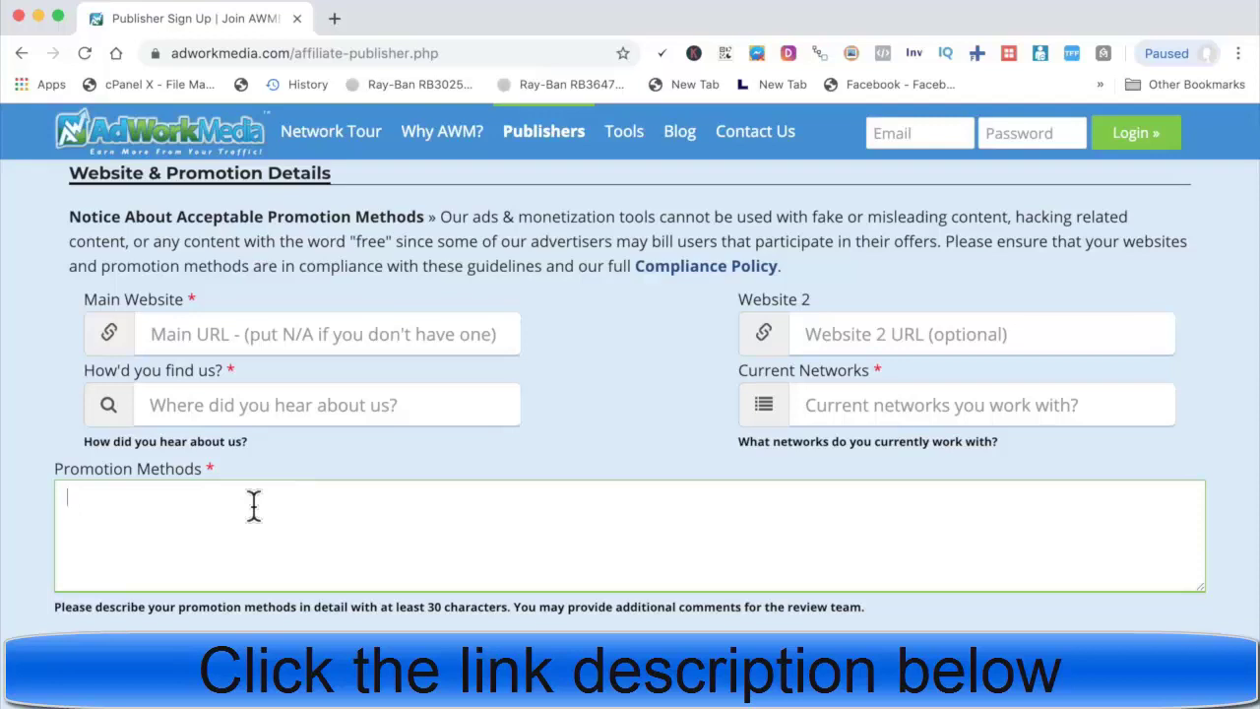
scroll(253, 505, "down", 5)
scroll(253, 506, "up", 10)
scroll(253, 501, "down", 20)
scroll(253, 502, "up", 20)
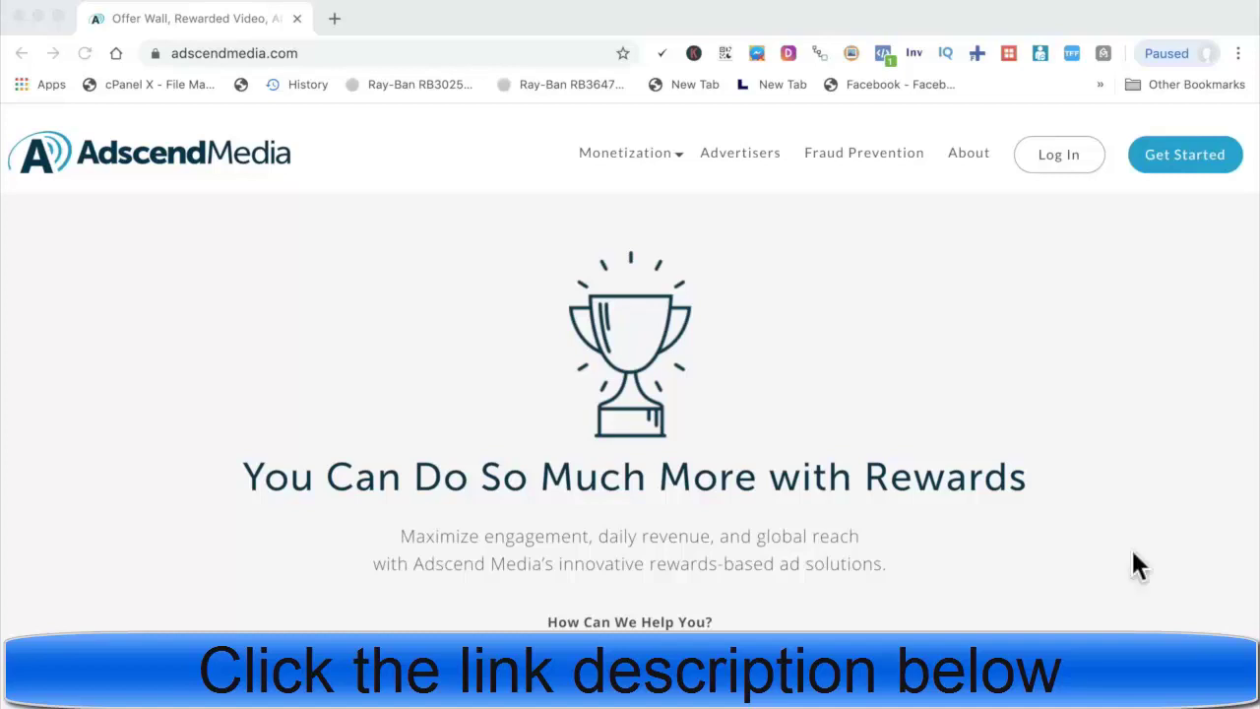
- Log in to the Adscend Media publisher account with the account password
left_click(1058, 155)
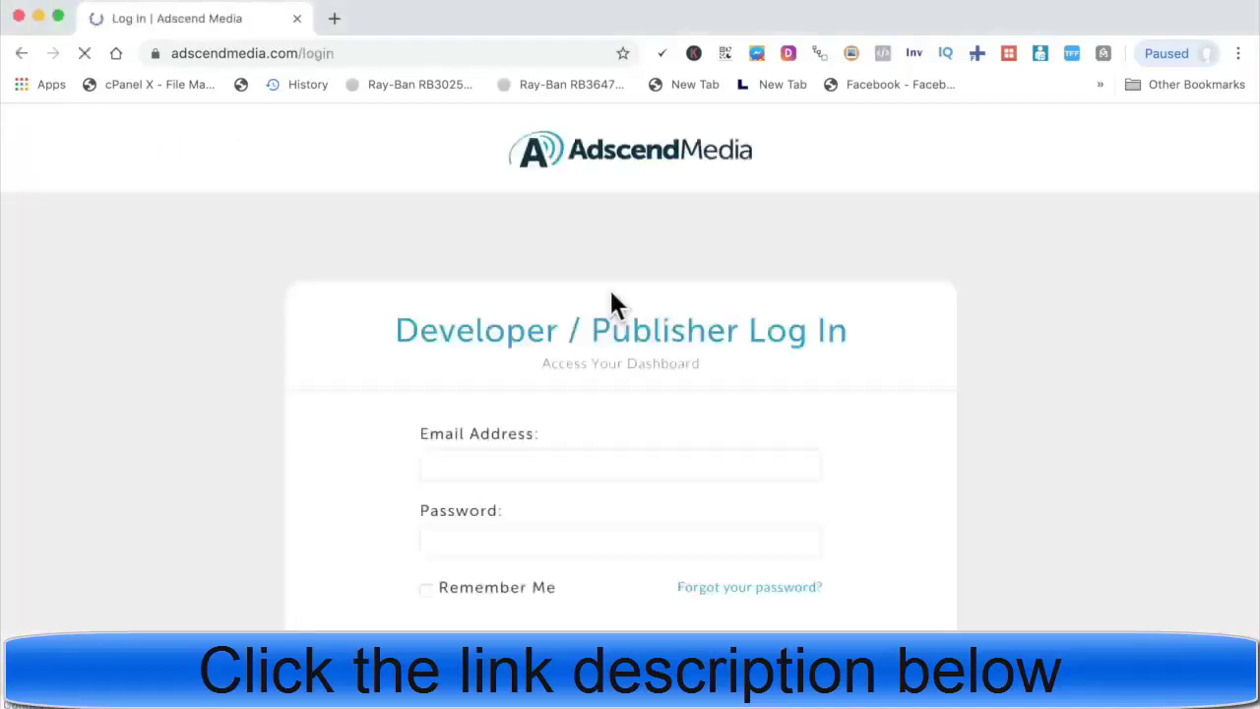
left_click(551, 539)
type("••••••••")
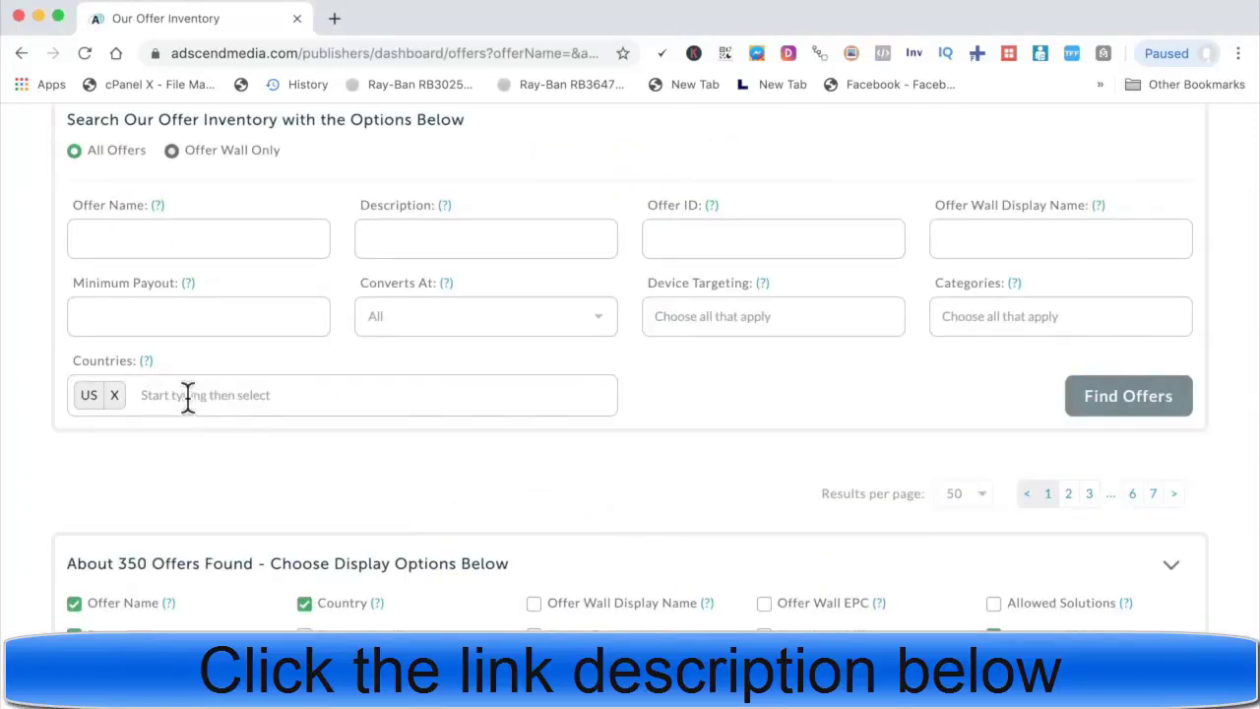
- Scroll the offer inventory, noting the first offer's $0.90 payout and 76% conversion rate
scroll(187, 395, "down", 5)
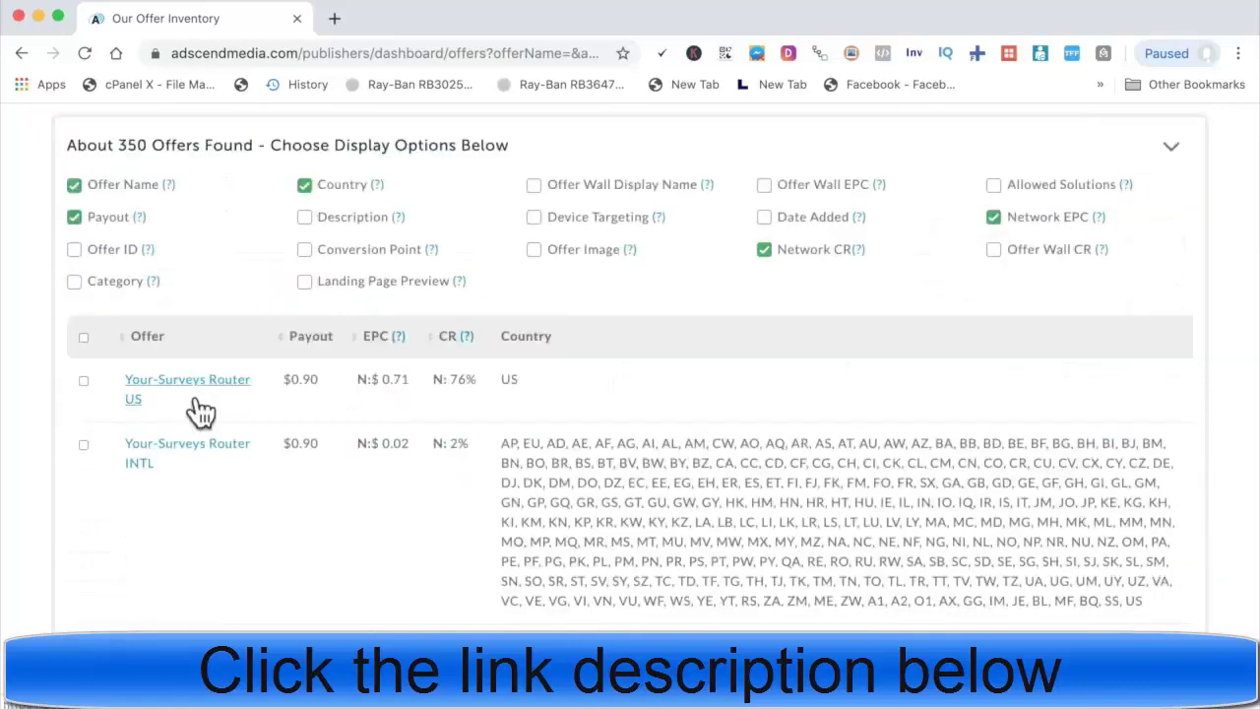
scroll(430, 412, "down", 6)
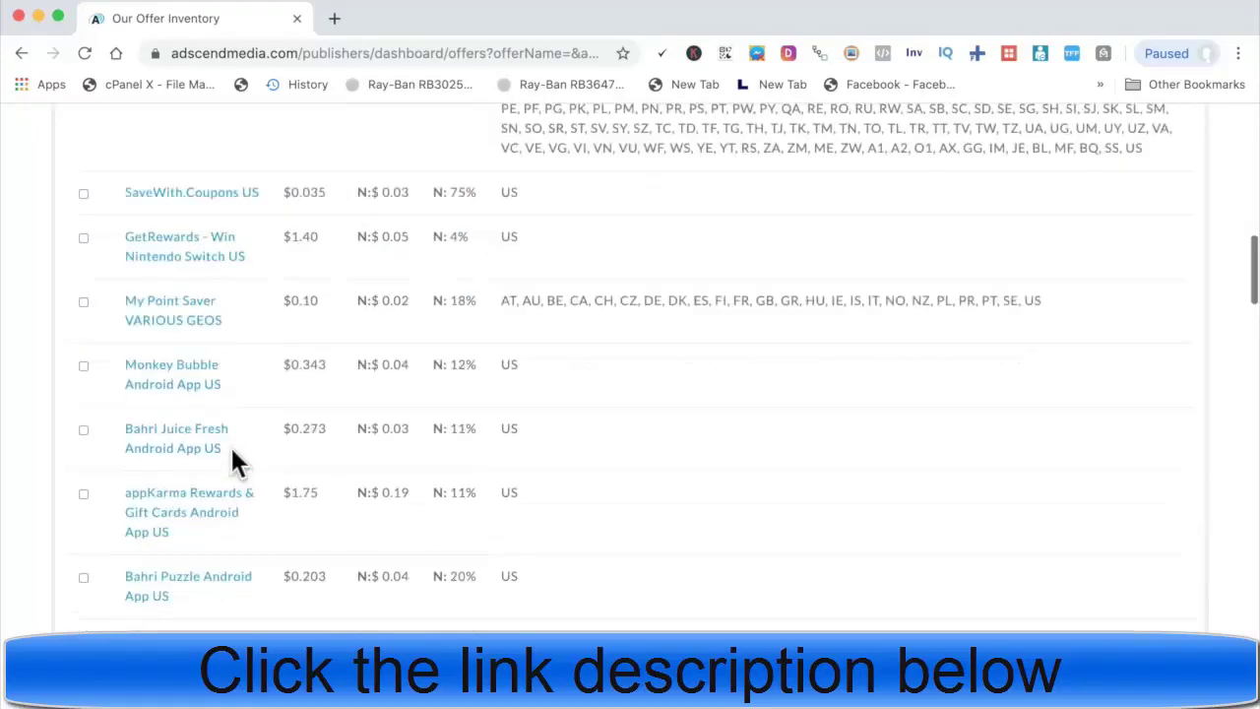
scroll(197, 559, "up", 7)
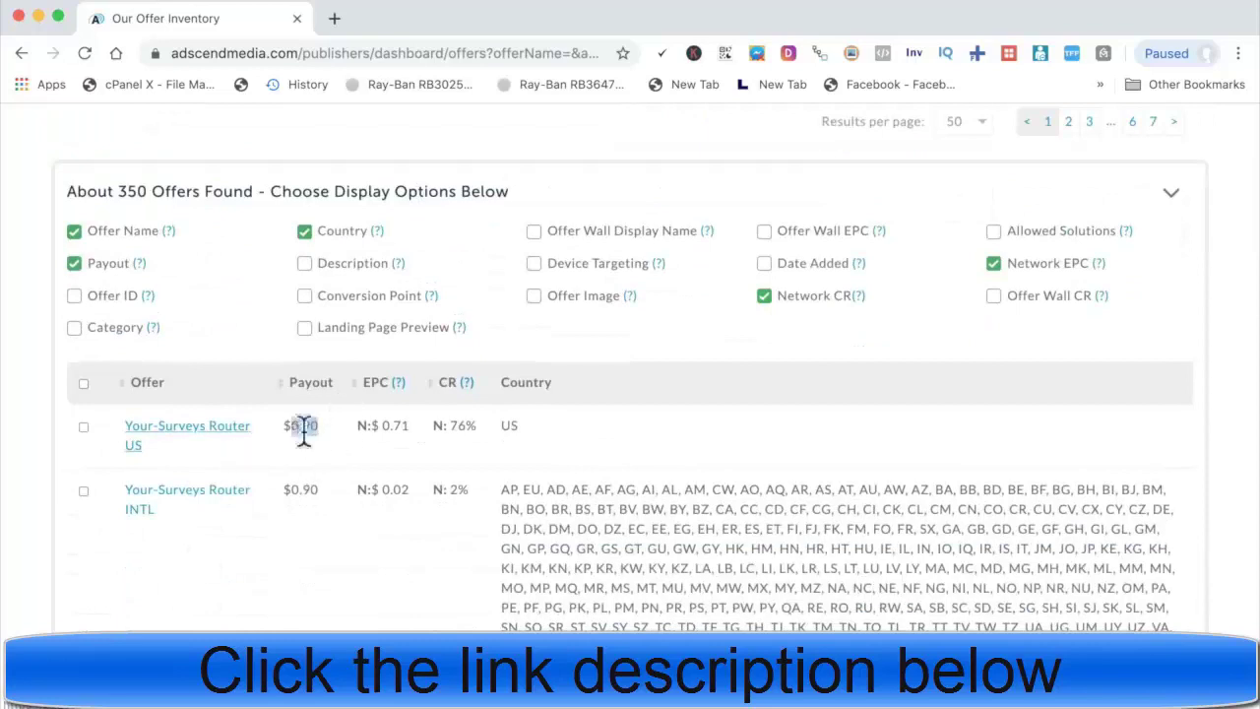
left_click_drag(300, 426, 413, 422)
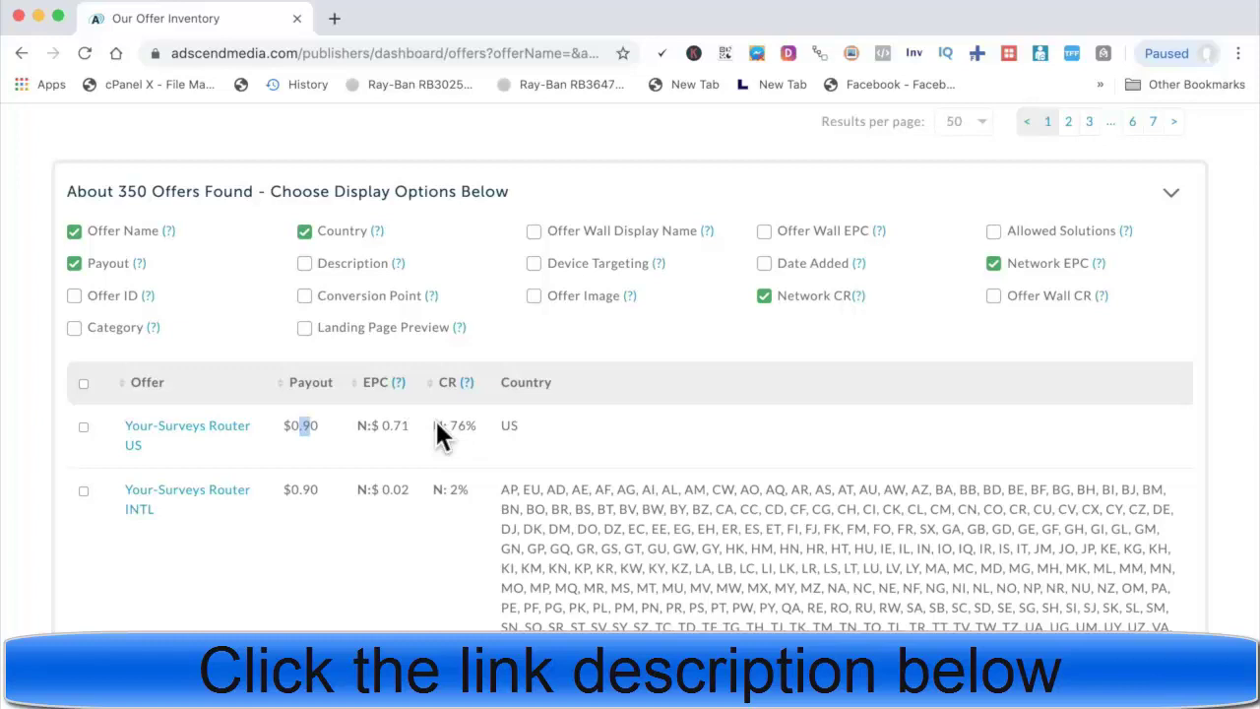
left_click_drag(481, 430, 453, 435)
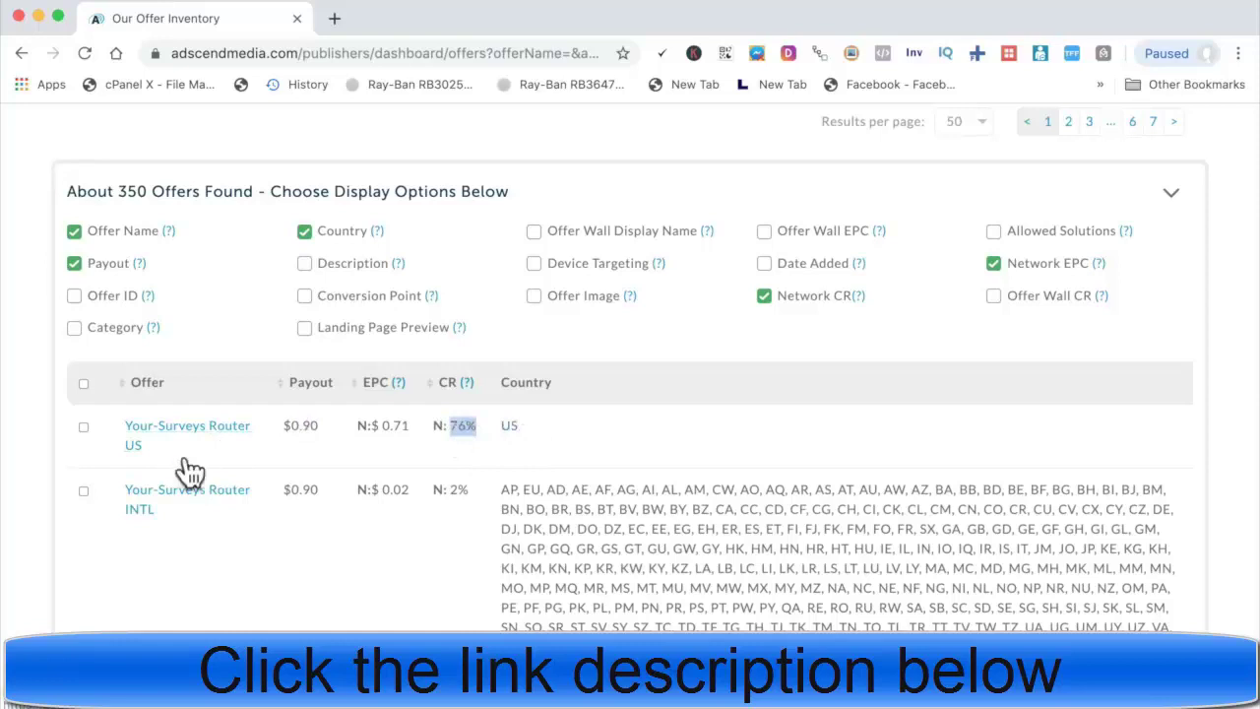
scroll(429, 436, "down", 3)
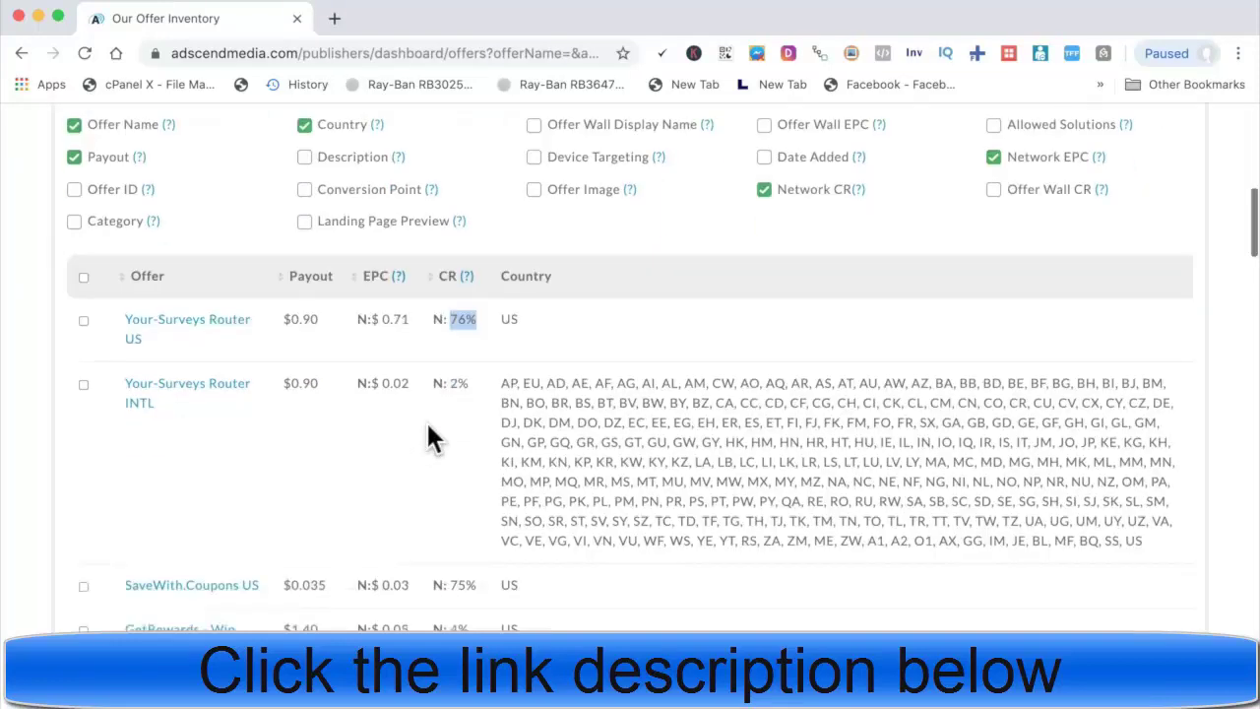
scroll(332, 509, "up", 4)
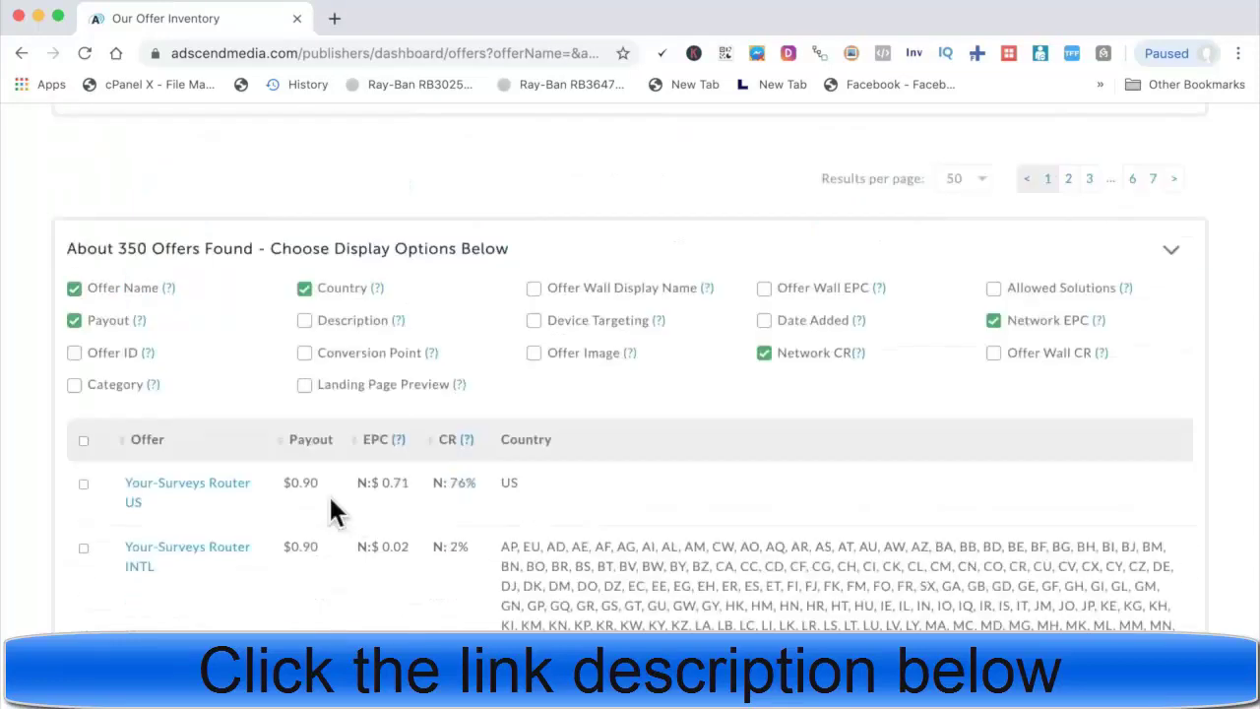
- Open the Your-Surveys Router US offer and highlight its short and Offer Wall descriptions
left_click(241, 500)
scroll(564, 552, "down", 2)
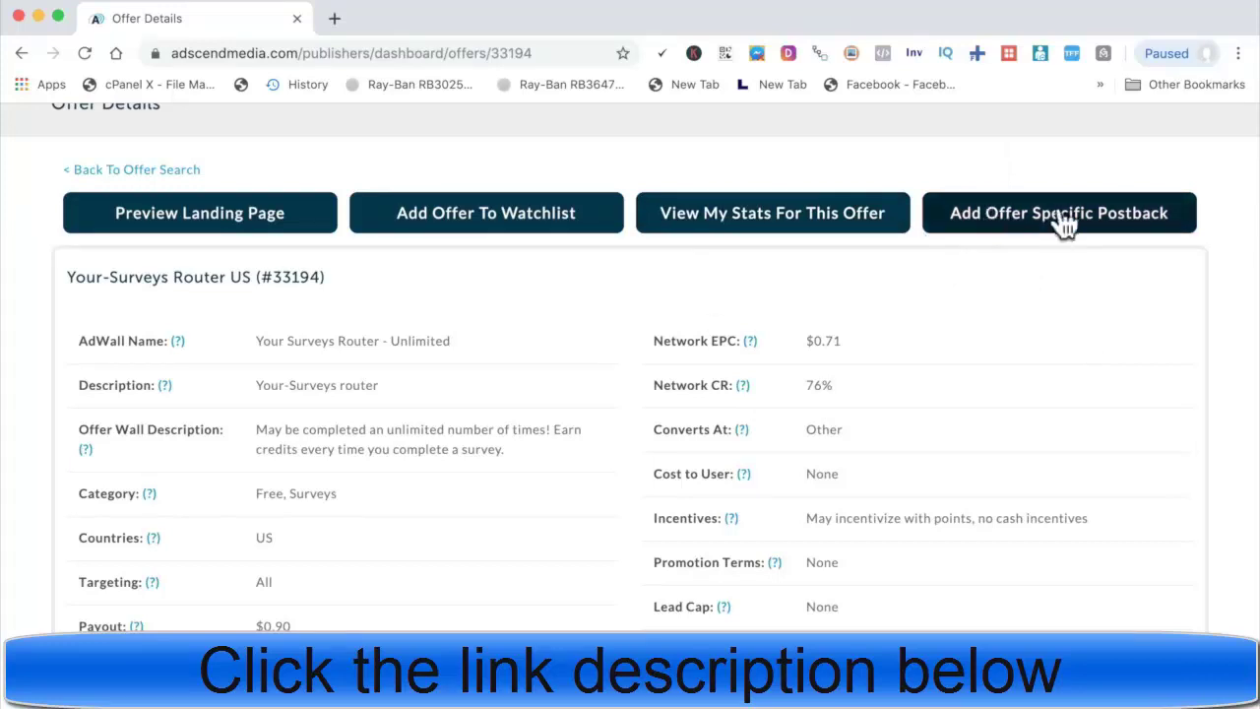
scroll(689, 296, "down", 2)
left_click_drag(255, 233, 454, 237)
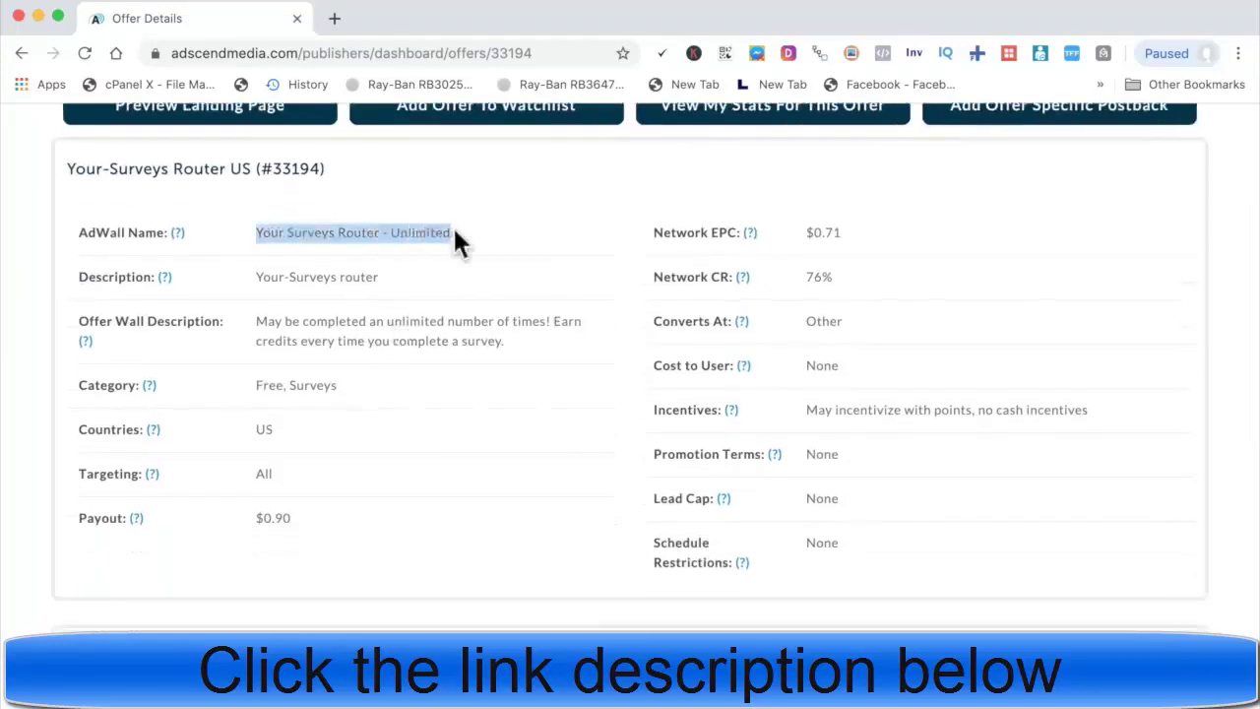
left_click(351, 281)
left_click_drag(380, 278, 494, 333)
- Highlight the offer's category, countries, $0.90 payout, Lead Cap None and Network EPC
left_click_drag(256, 385, 256, 438)
left_click(268, 529)
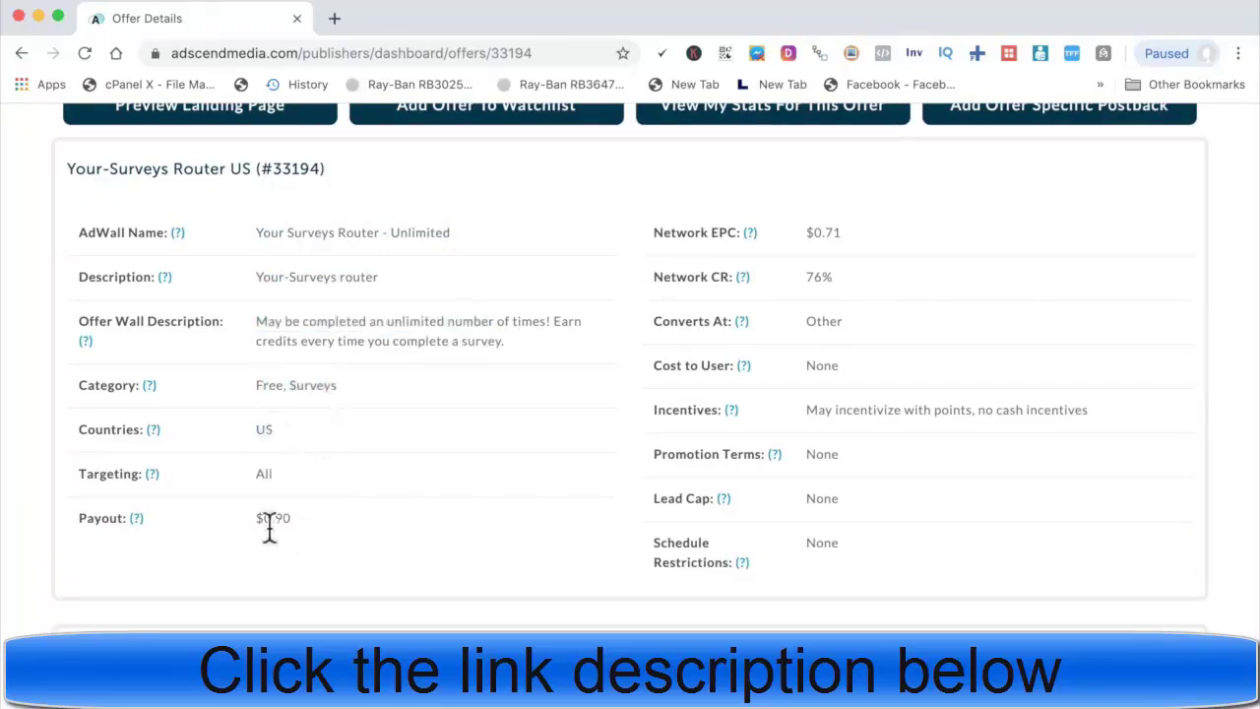
left_click_drag(258, 521, 338, 532)
double_click(816, 503)
double_click(815, 236)
- Add SubID1 'facebook' to the offer URL under Codes And Creatives
scroll(748, 394, "down", 5)
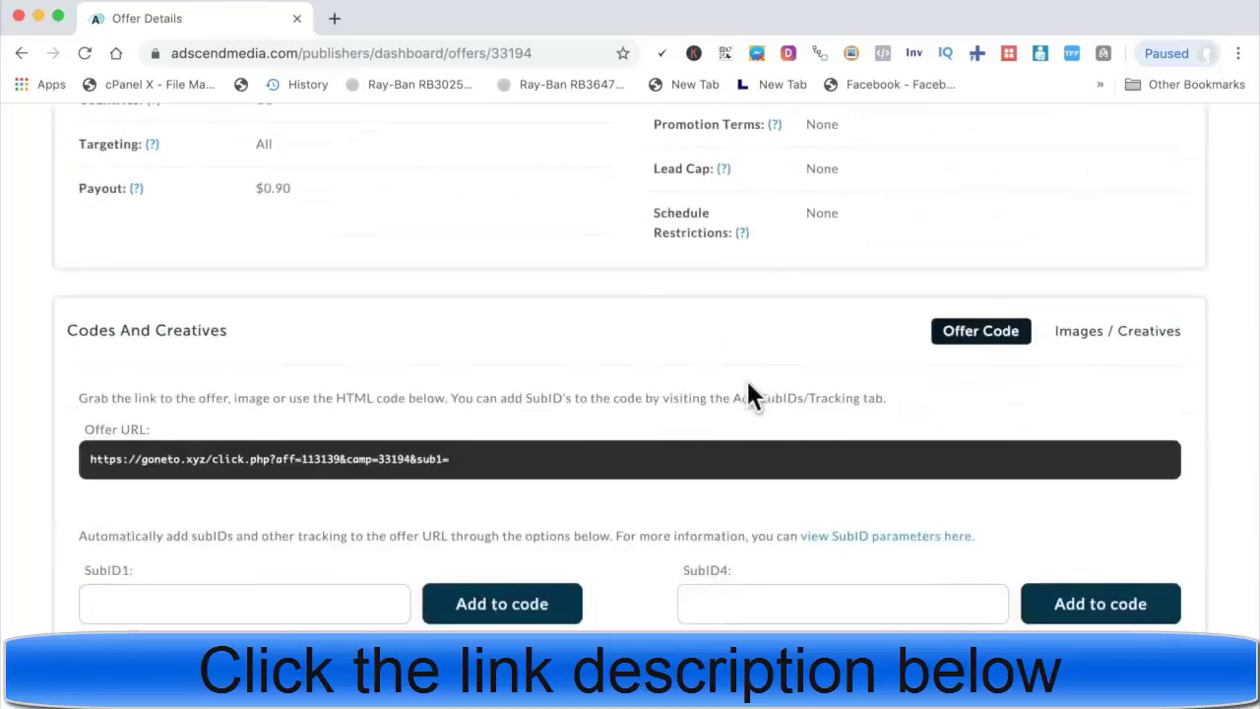
left_click(366, 420)
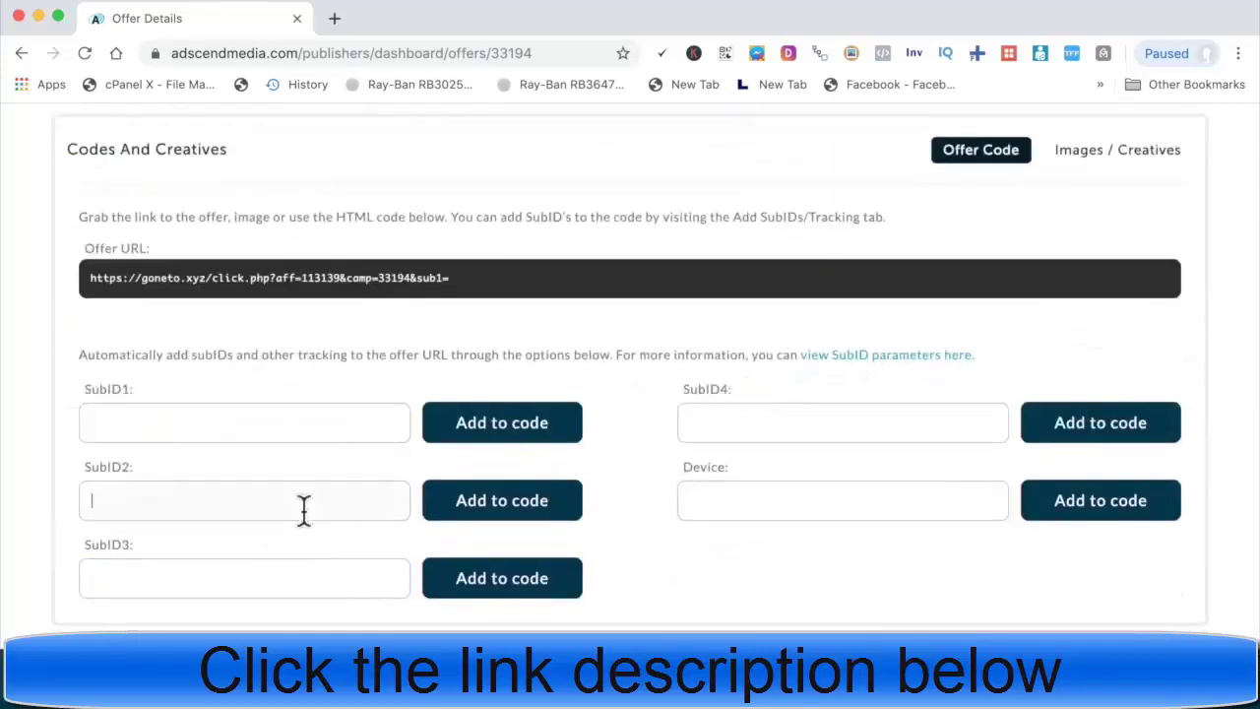
type("facebook")
left_click(558, 447)
- Add SubID2 'google' so the URL ends with sub1=facebook&sub2=google
left_click_drag(507, 287, 92, 279)
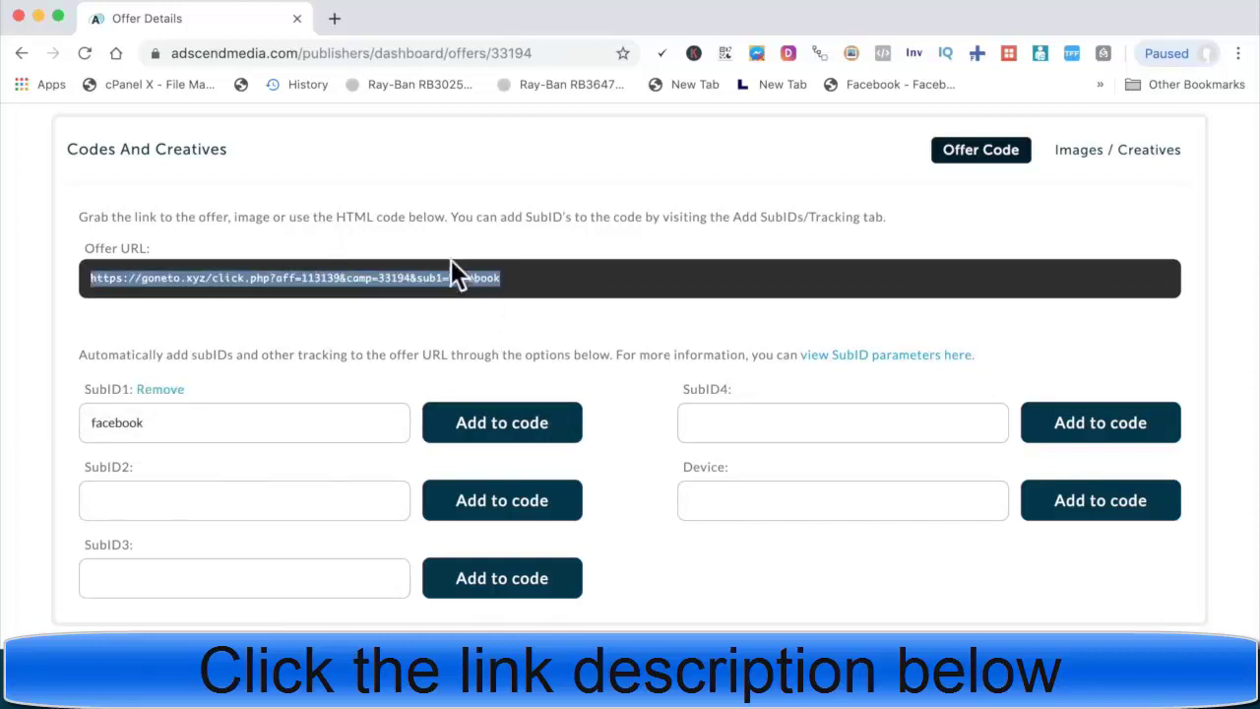
left_click(253, 417)
left_click(264, 497)
type("google")
left_click(542, 511)
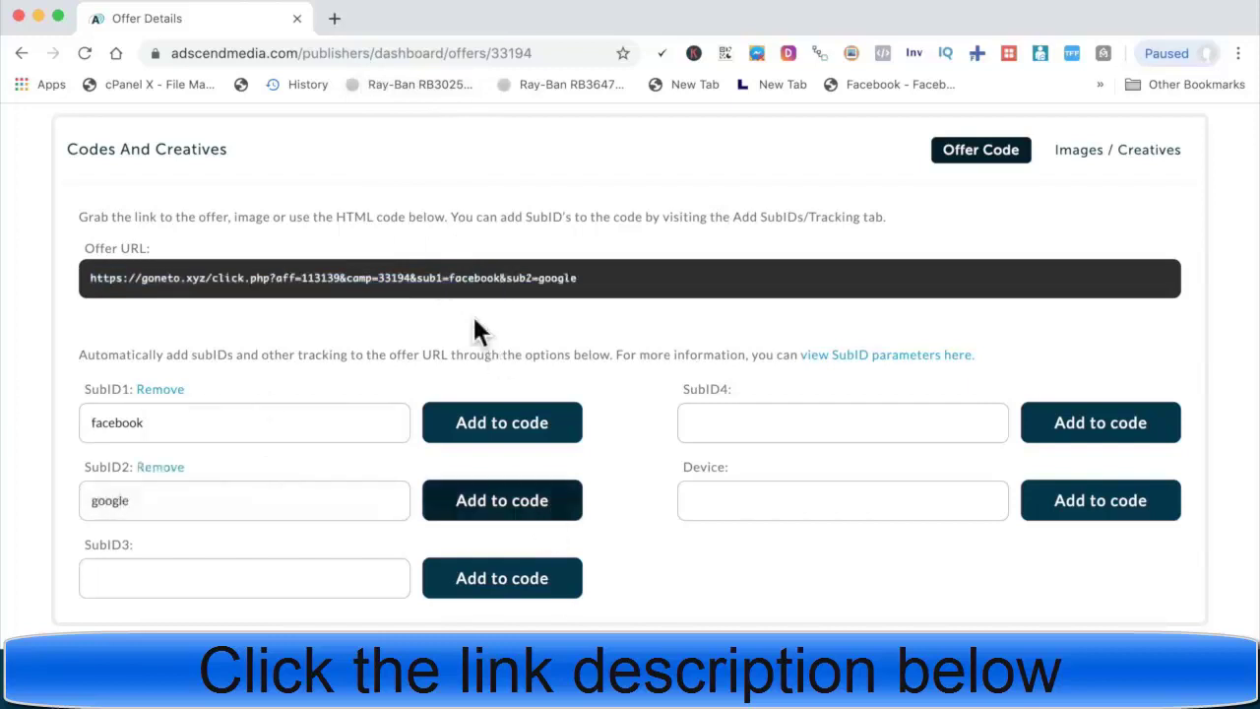